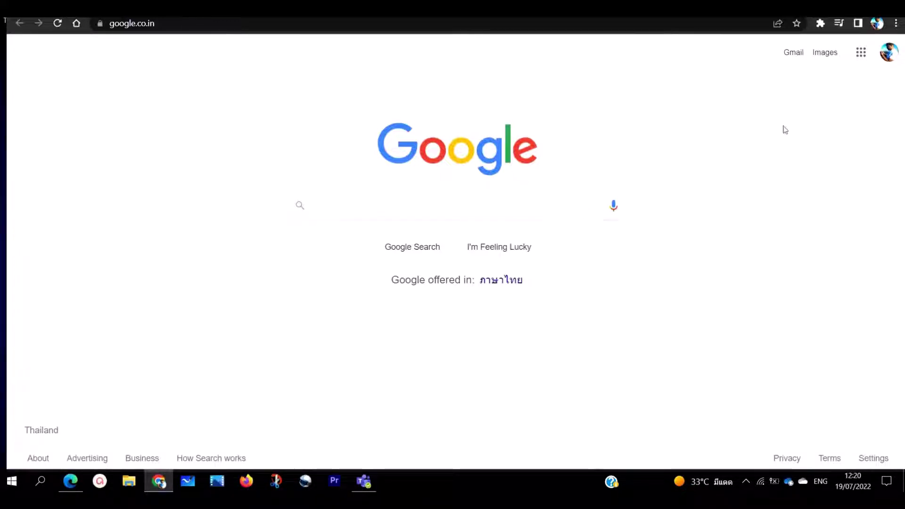
Open the Extensions page from the More tools menu to list the installed extensions
left_click(896, 23)
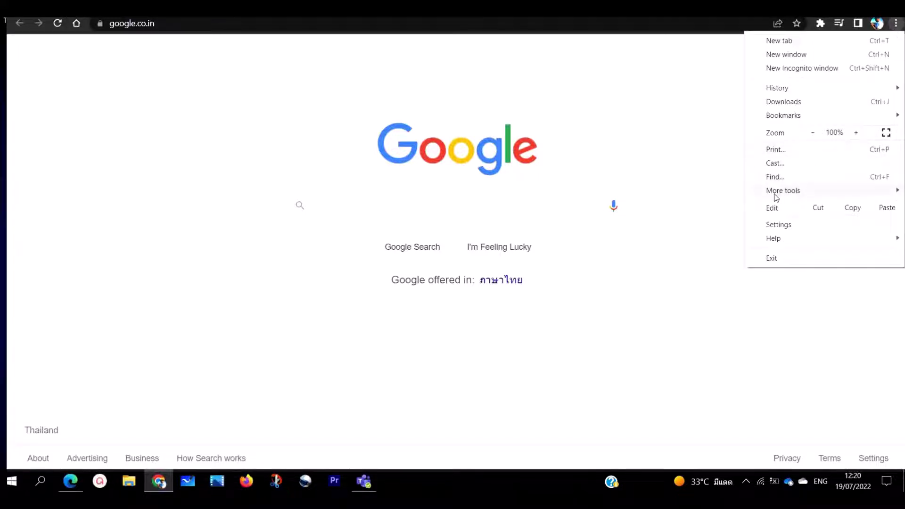
mouse_move(792, 194)
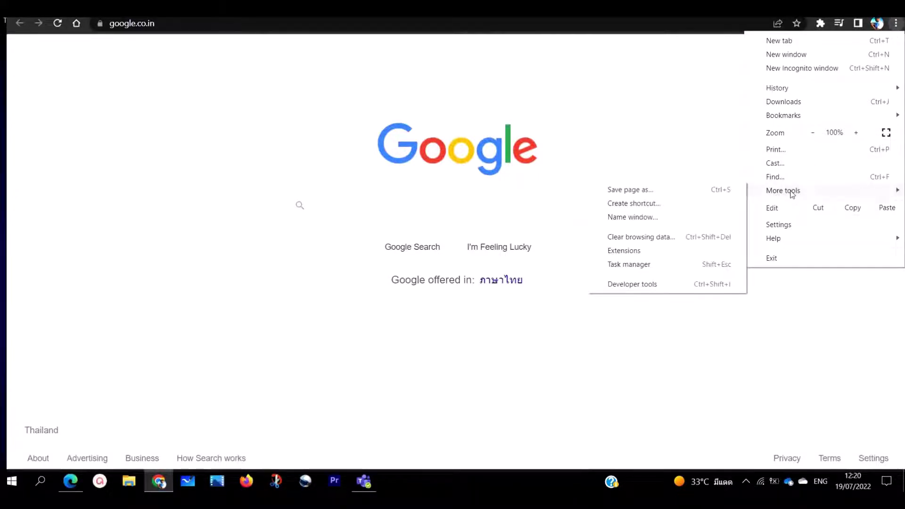
left_click(633, 254)
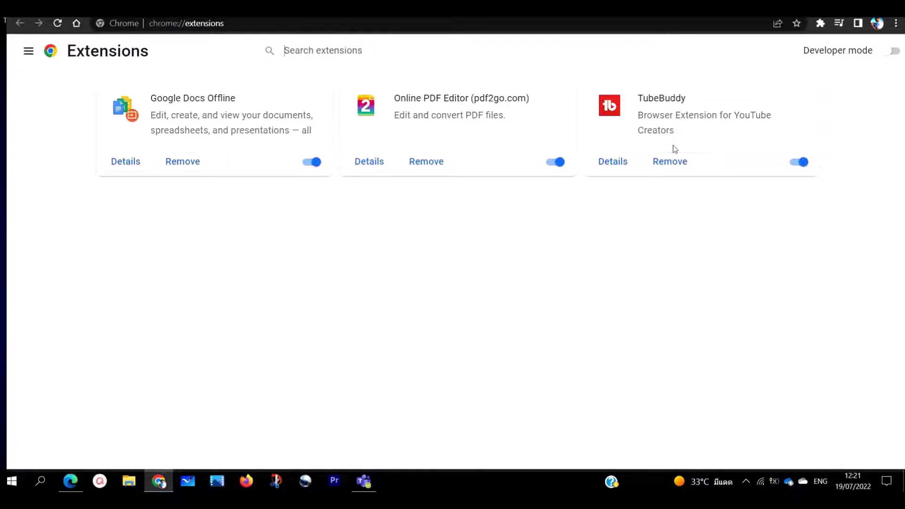
Remove TubeBuddy, reporting it for 'Performs illegal activity', then return to Extensions
left_click(669, 162)
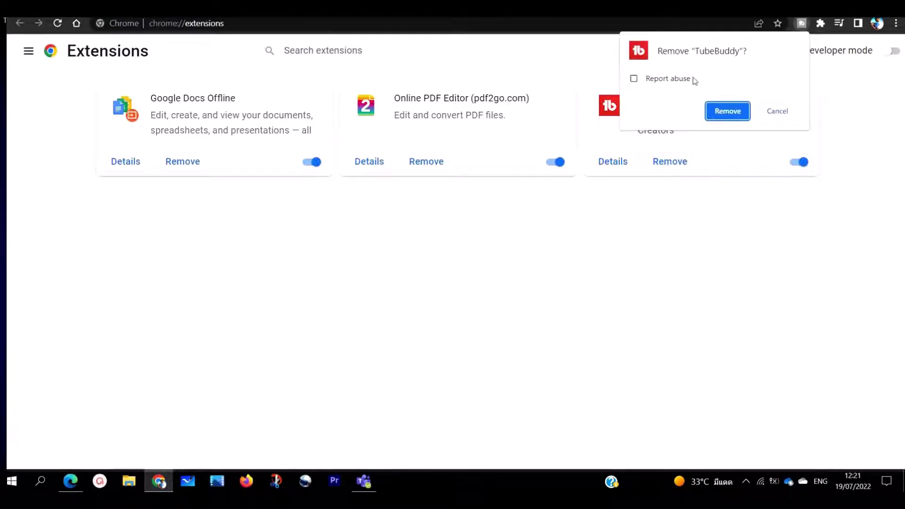
left_click(634, 79)
left_click(734, 112)
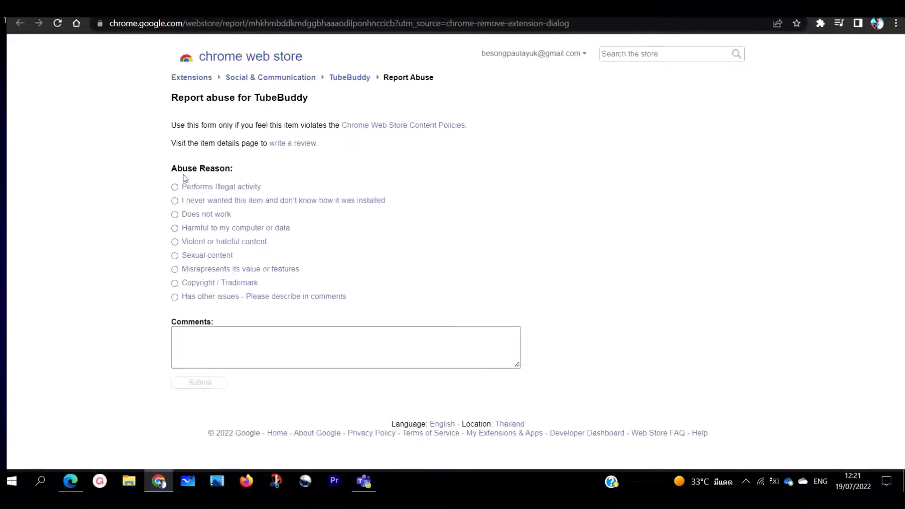
left_click(175, 187)
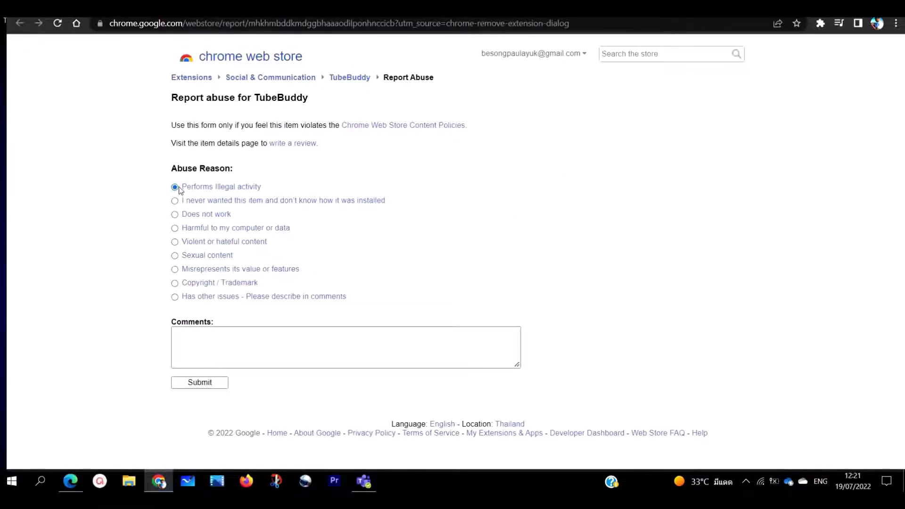
left_click(198, 382)
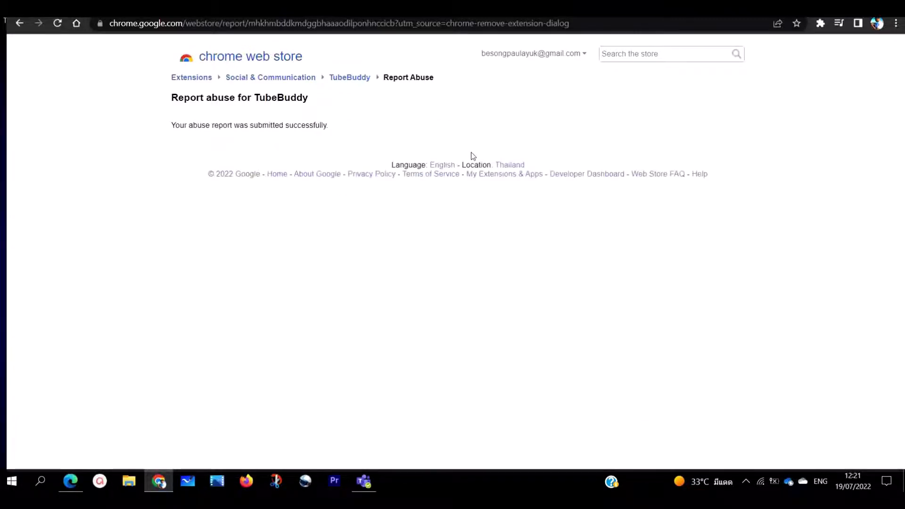
key("ctrl+w")
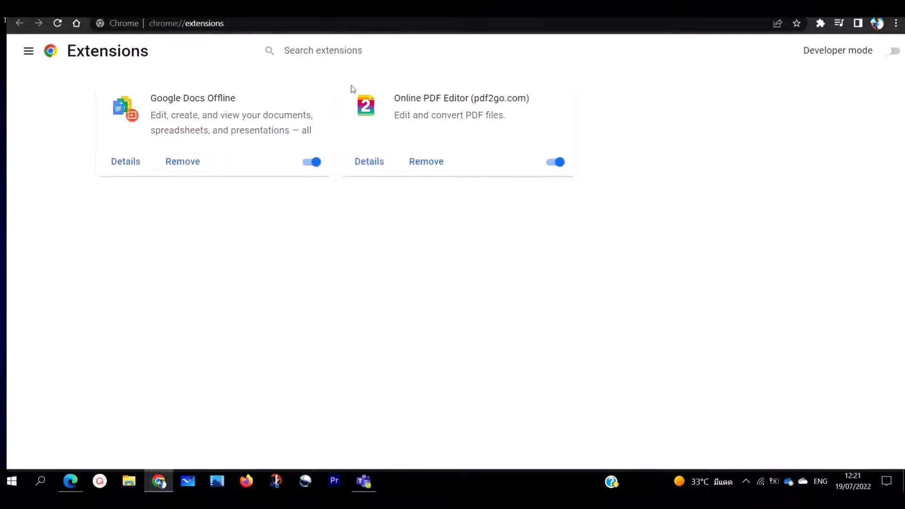
Remove Google Docs Offline with an abuse report citing 'Harmful to my computer or data', closing report tabs
left_click(185, 163)
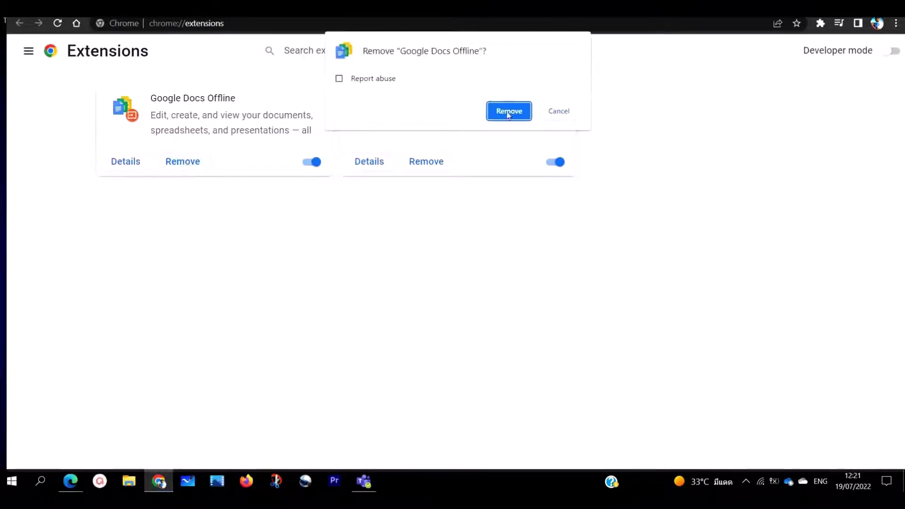
left_click(339, 78)
left_click(509, 111)
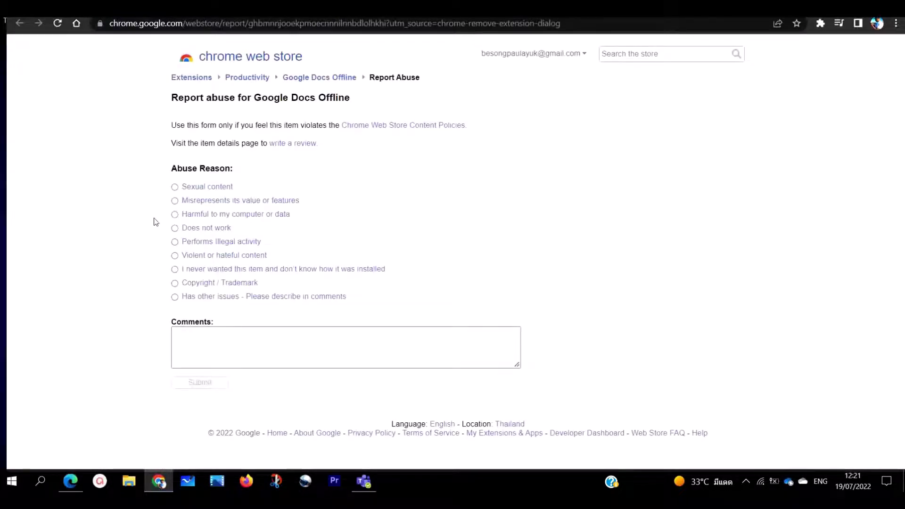
left_click(175, 214)
left_click(197, 382)
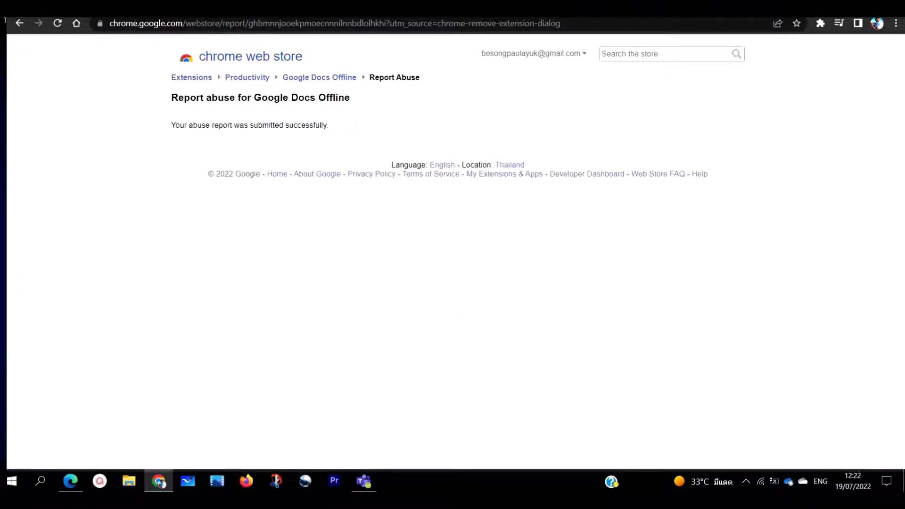
left_click(668, 8)
left_click(355, 9)
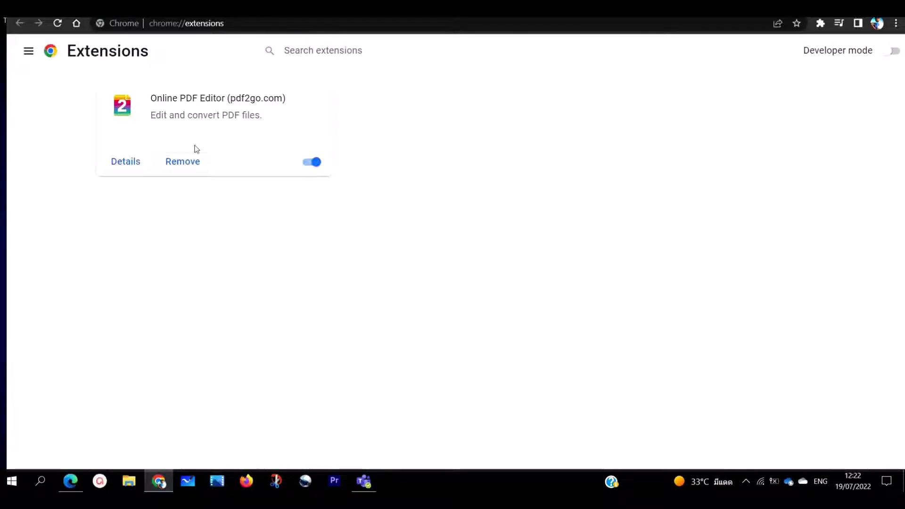
Remove Online PDF Editor (pdf2go.com) with an illegal-activity abuse report, closing both report tabs
left_click(186, 166)
left_click(634, 86)
left_click(725, 119)
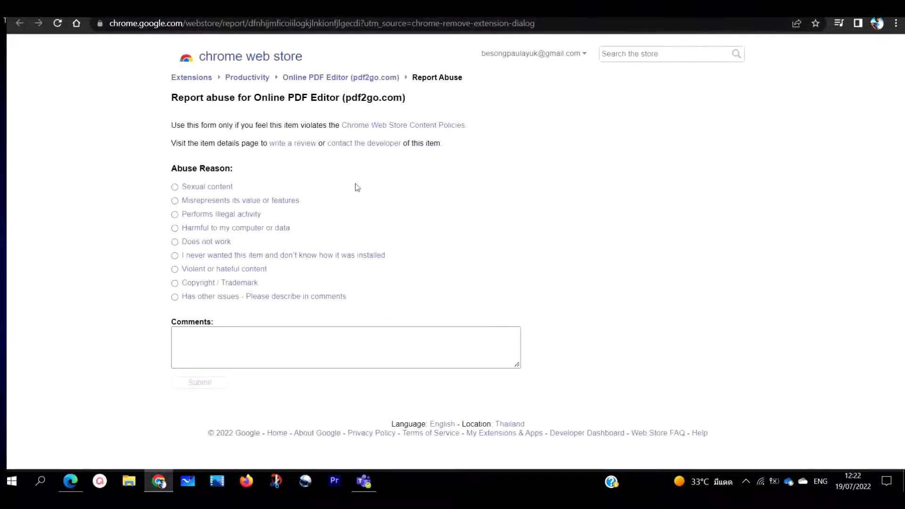
left_click(175, 215)
left_click(200, 382)
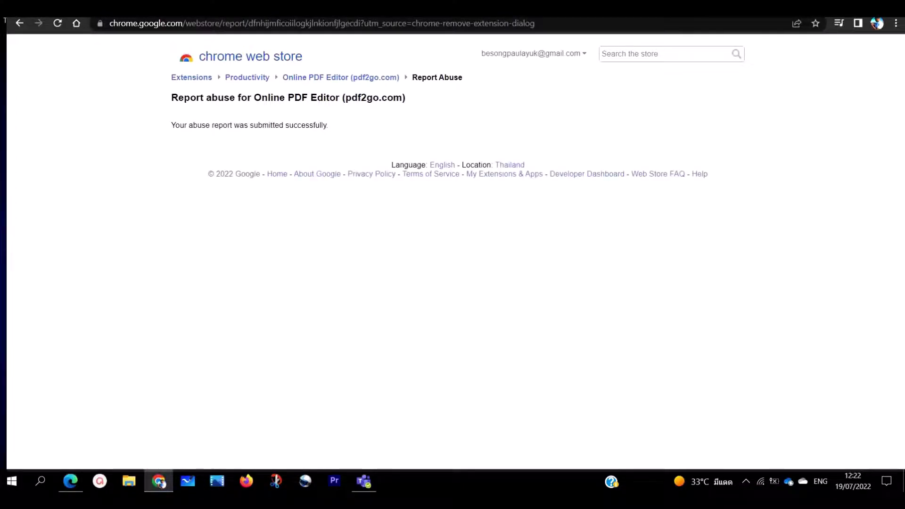
key("ctrl+w")
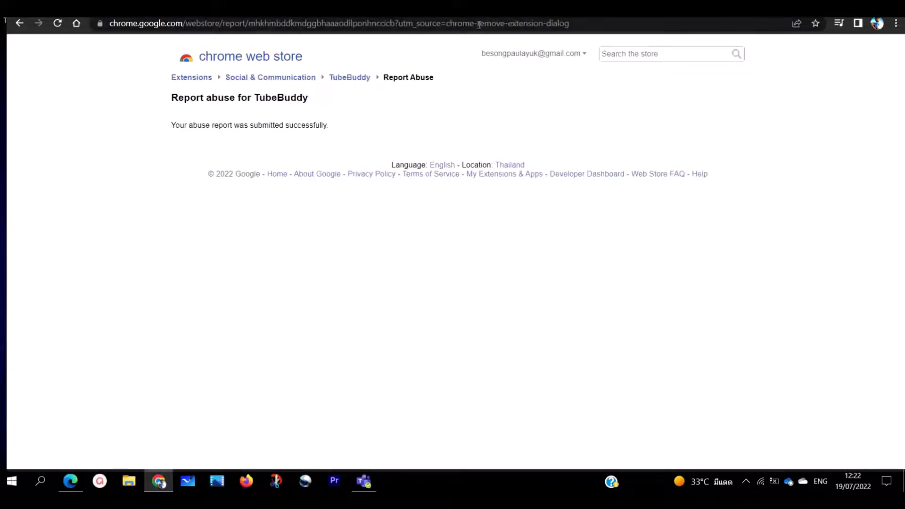
key("ctrl+w")
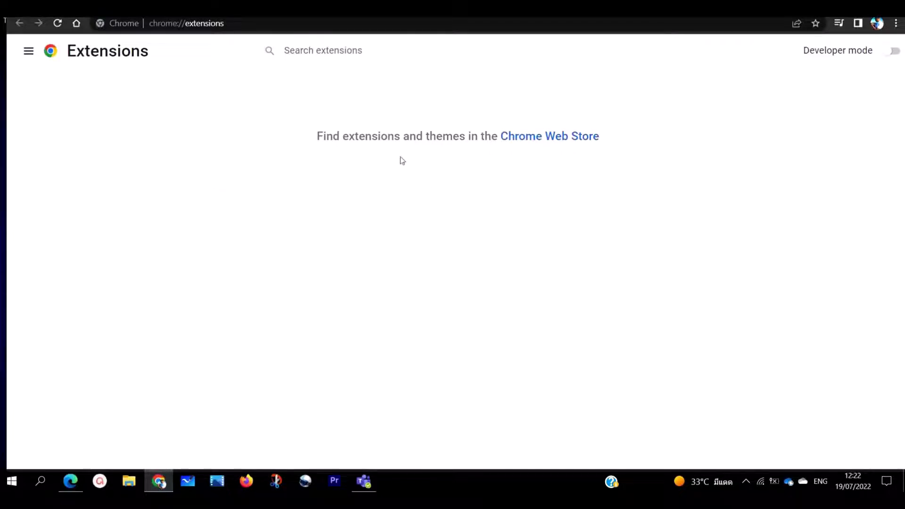
Go to Chrome Settings and show the Reset and clean up section
left_click(896, 23)
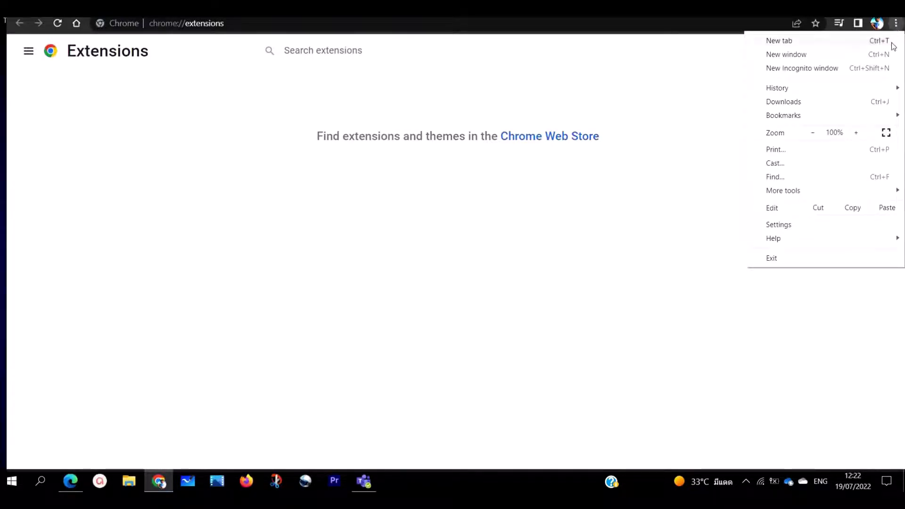
left_click(788, 225)
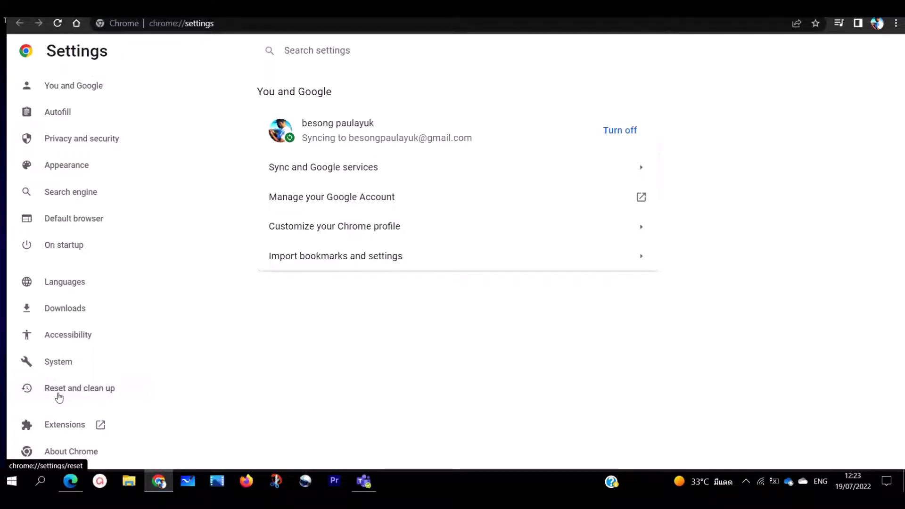
left_click(105, 389)
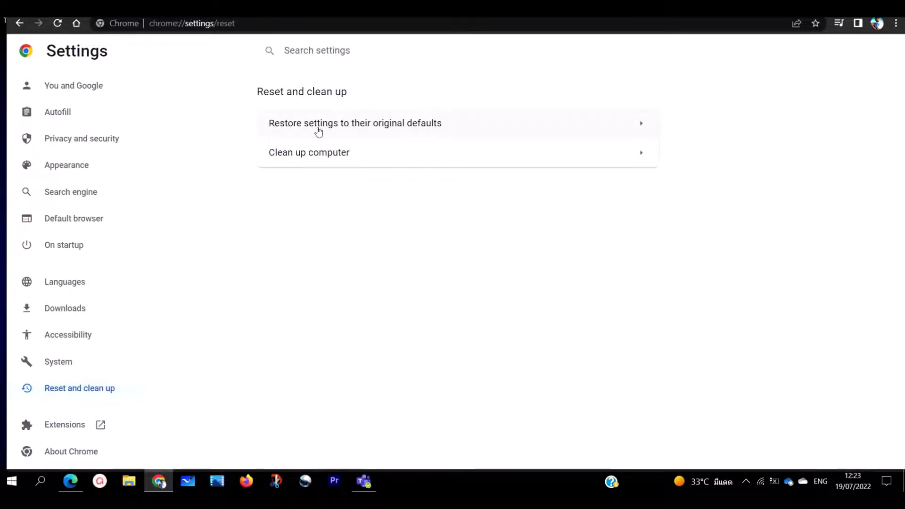
Restore Chrome settings to their original defaults and confirm the reset
left_click(505, 127)
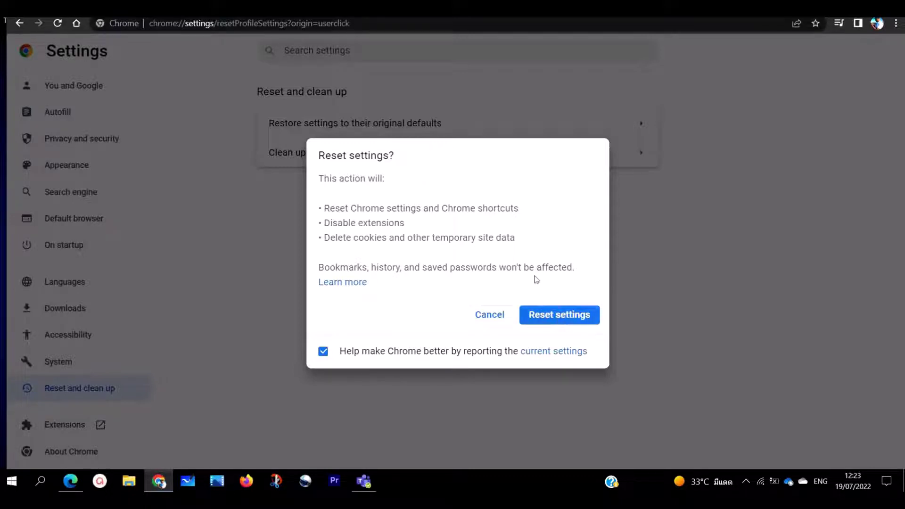
left_click(535, 312)
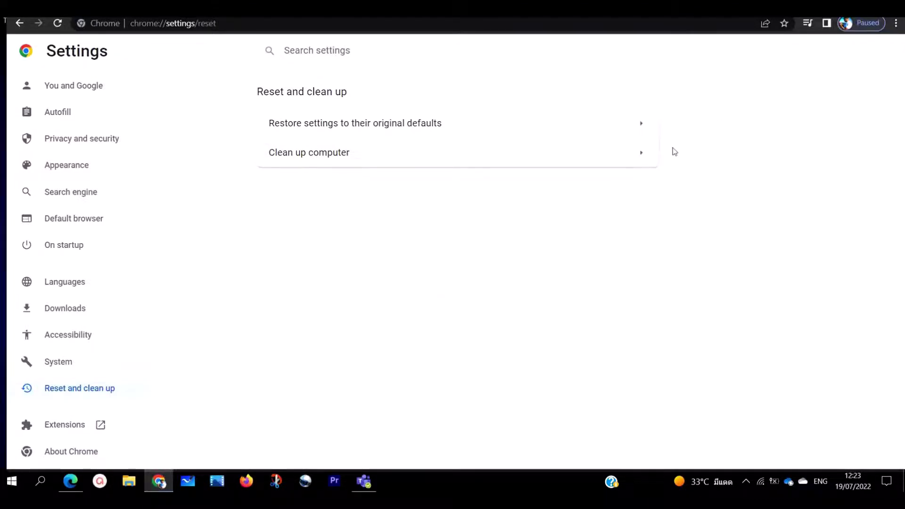
Go to Settings > Reset and clean up > Clean up computer
left_click(895, 23)
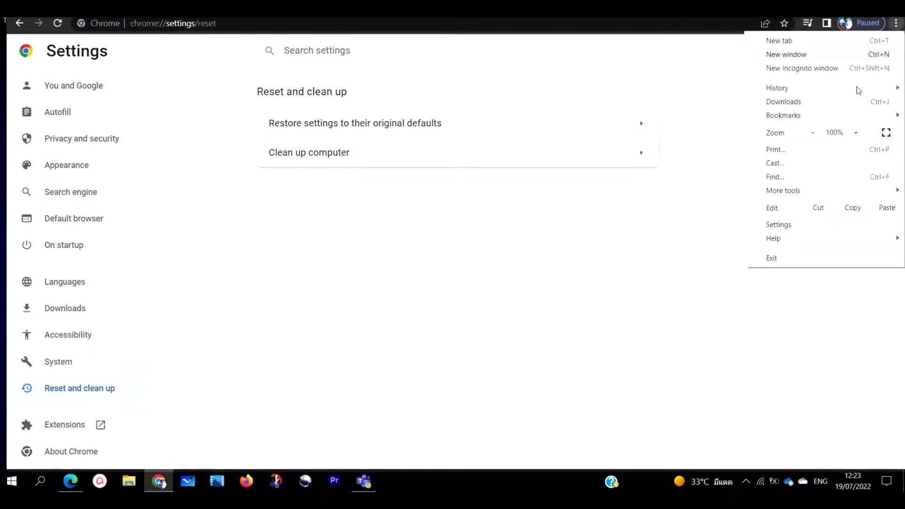
left_click(778, 224)
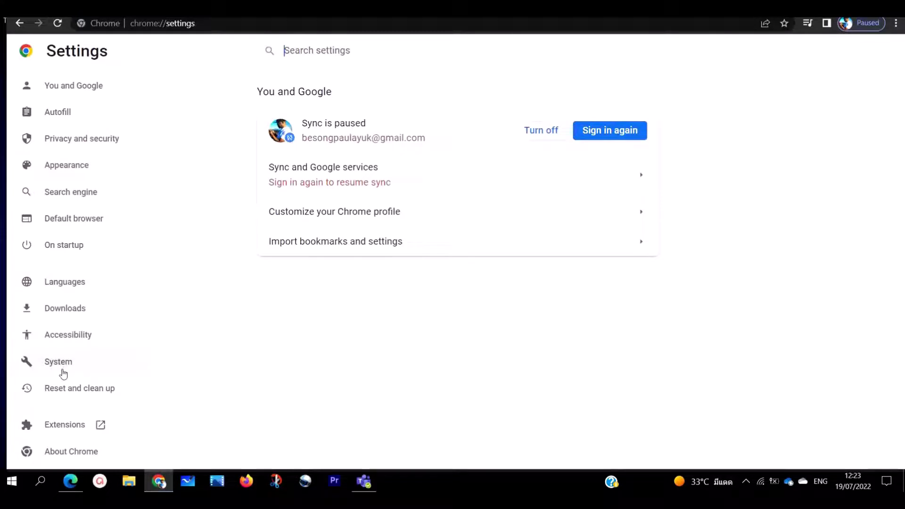
left_click(65, 390)
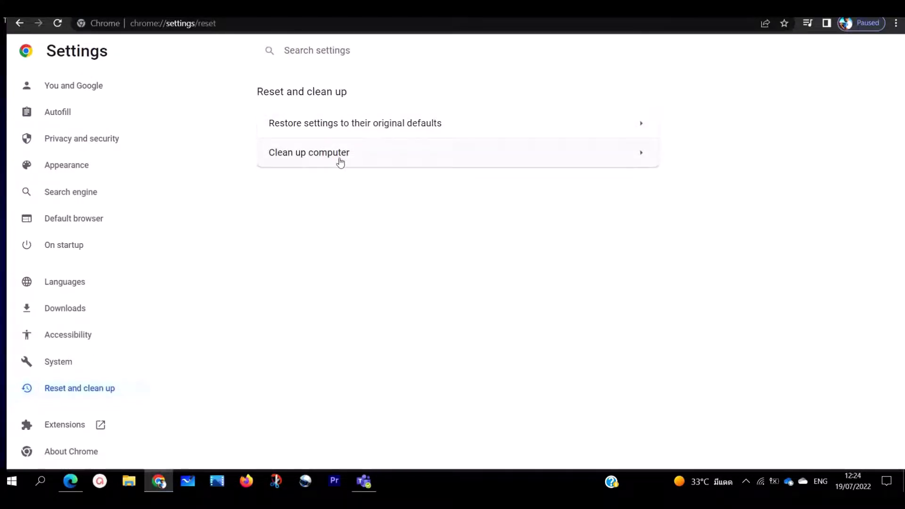
left_click(368, 161)
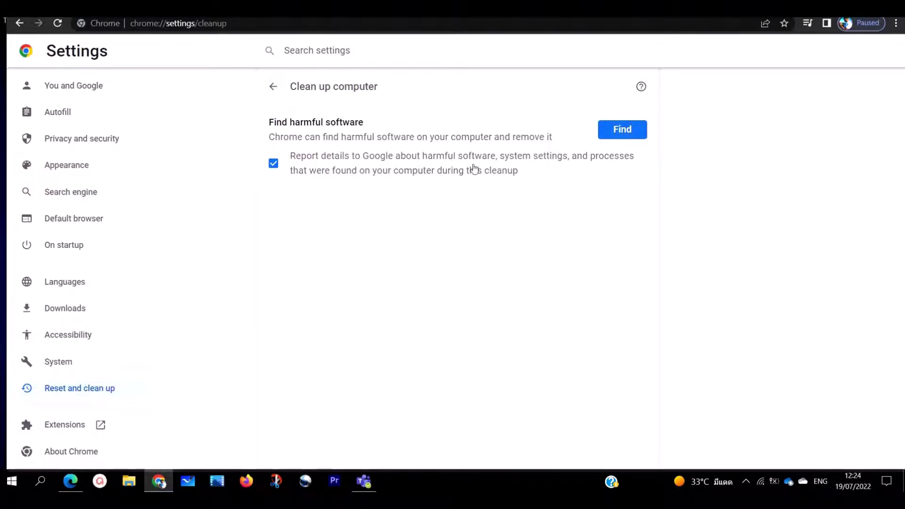
Turn off 'Report details to Google', start the harmful-software Find scan, then open a new tab
left_click(272, 164)
left_click(623, 132)
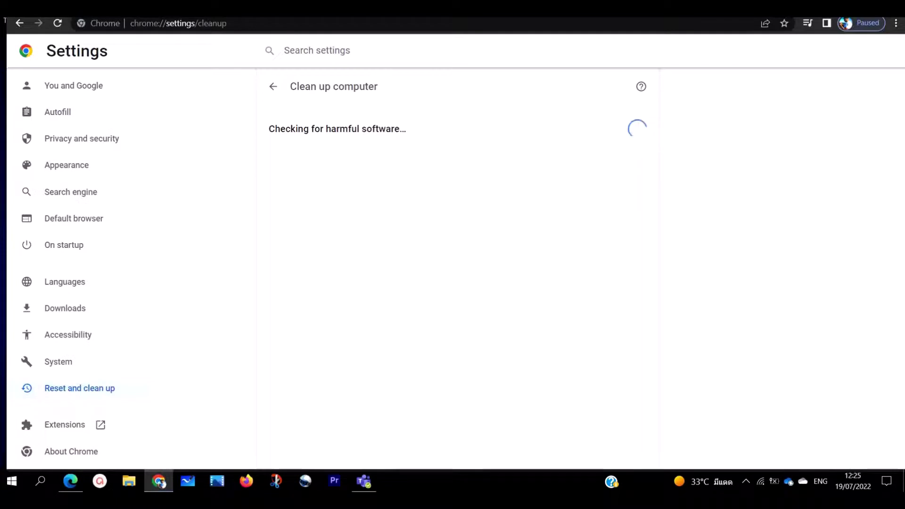
key("ctrl+t")
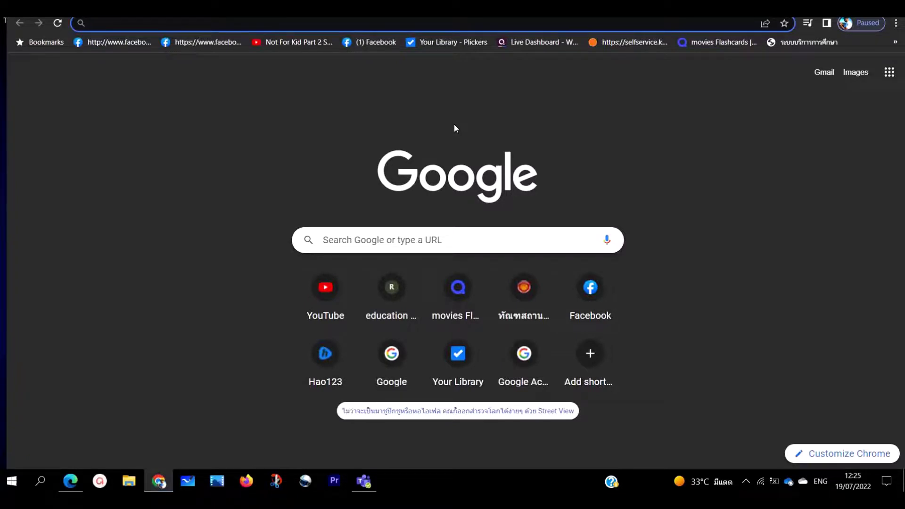
Launch Windows Settings from the Start menu's gear icon
left_click(10, 485)
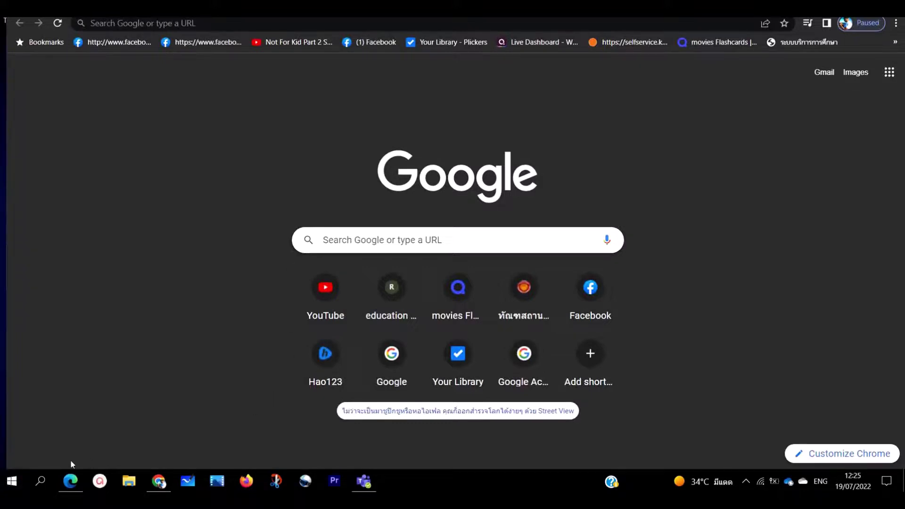
left_click(11, 482)
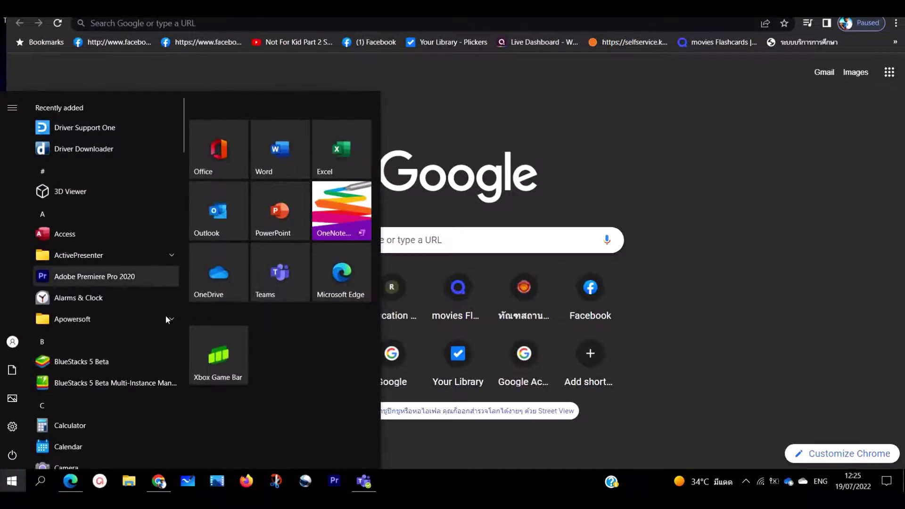
mouse_move(12, 427)
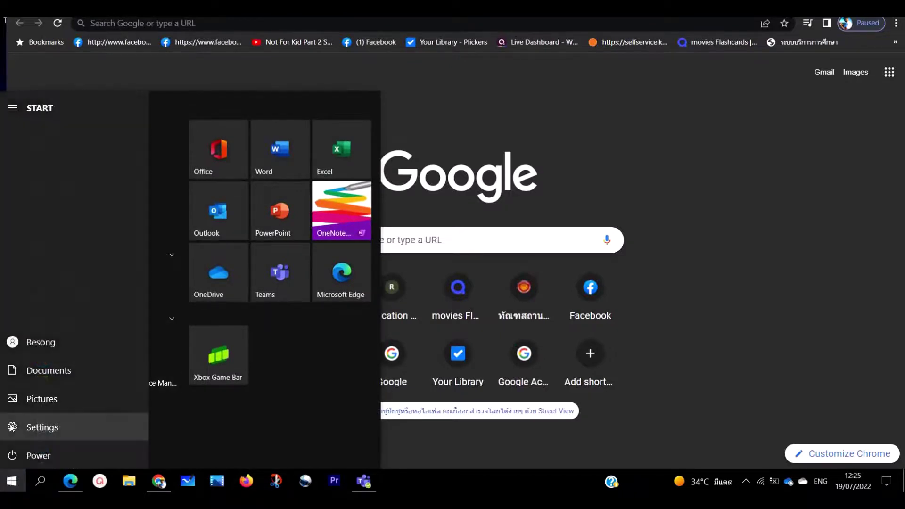
left_click(42, 429)
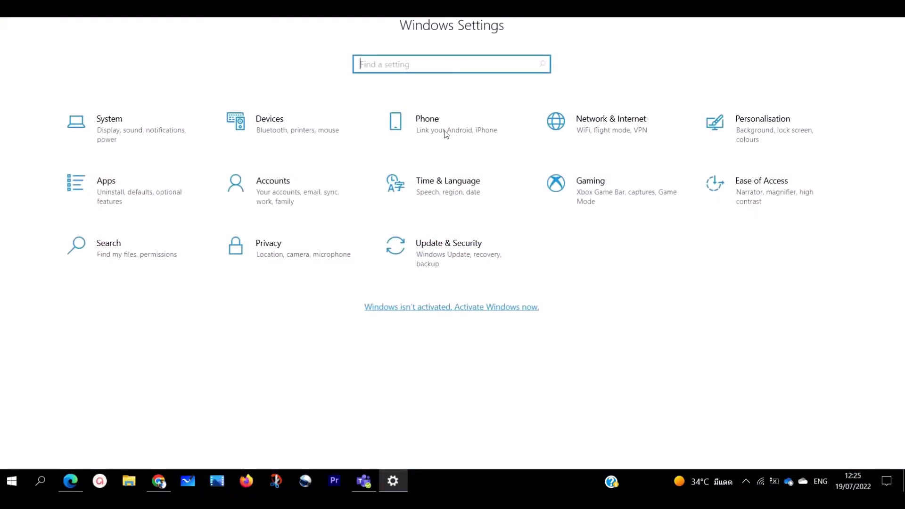
Go to Update & Security and select Windows Security in the sidebar
left_click(453, 248)
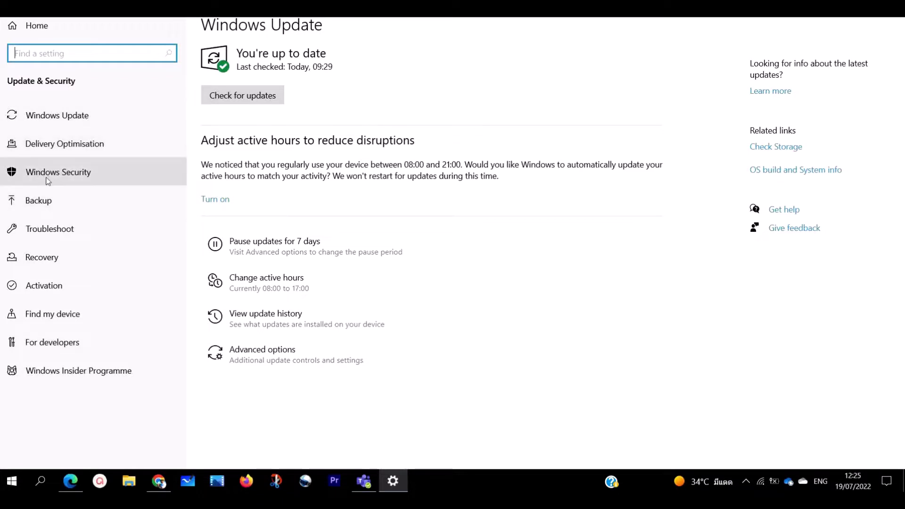
left_click(74, 174)
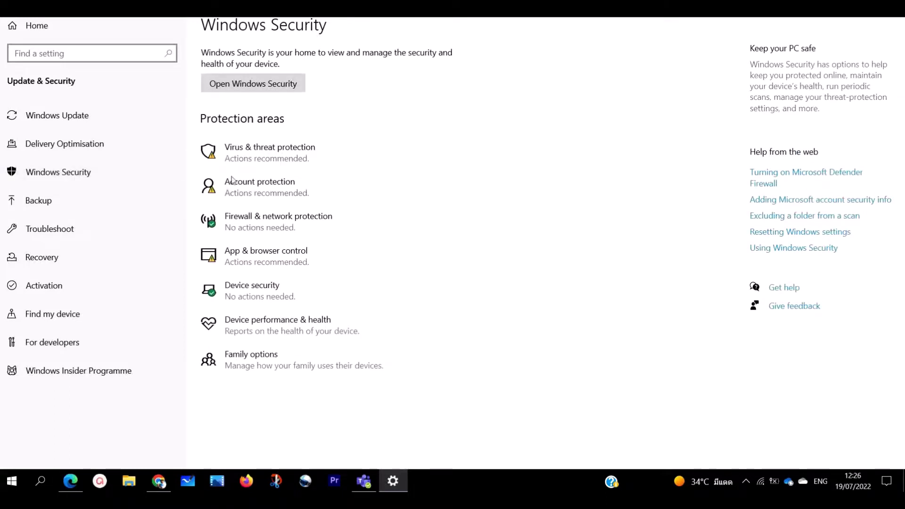
Launch Windows Security at the Virus & threat protection page, which reports no current threats
left_click(282, 151)
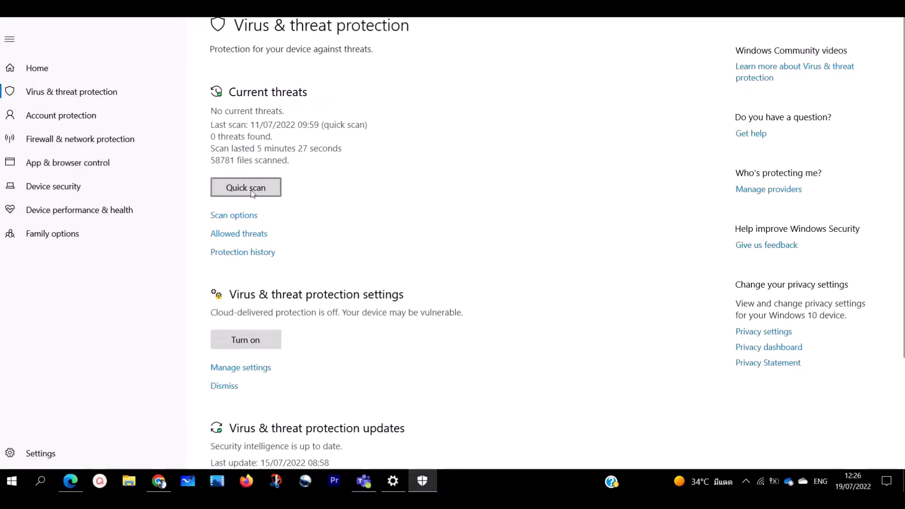
Under Scan options, select Full scan instead of Quick scan and scroll toward Scan now
left_click(241, 217)
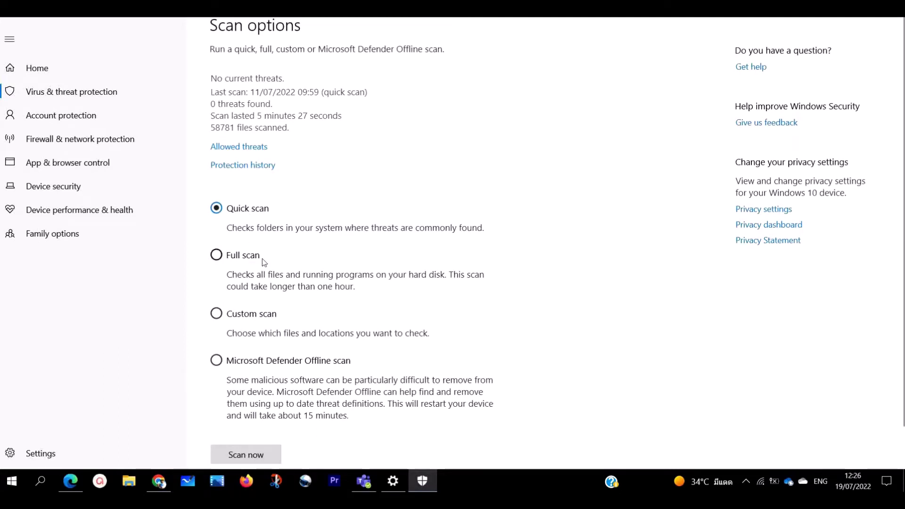
left_click(219, 258)
scroll(282, 263, "down", 2)
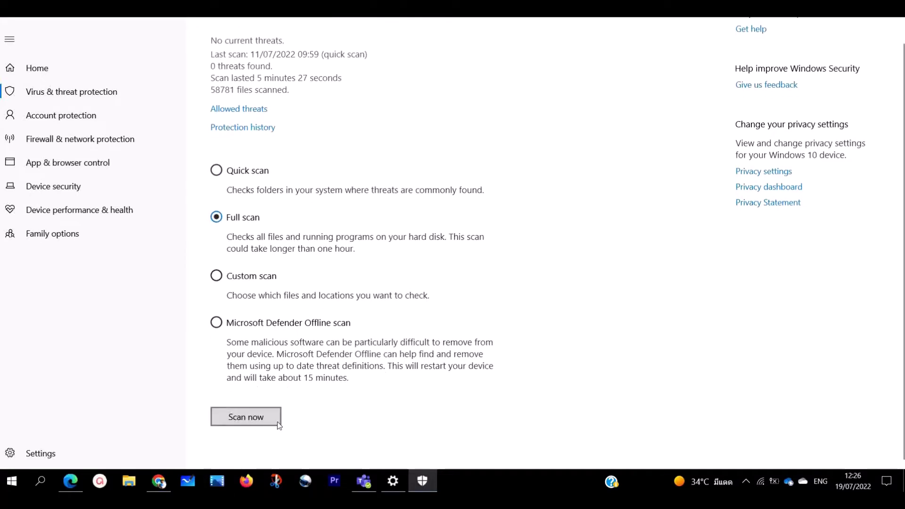